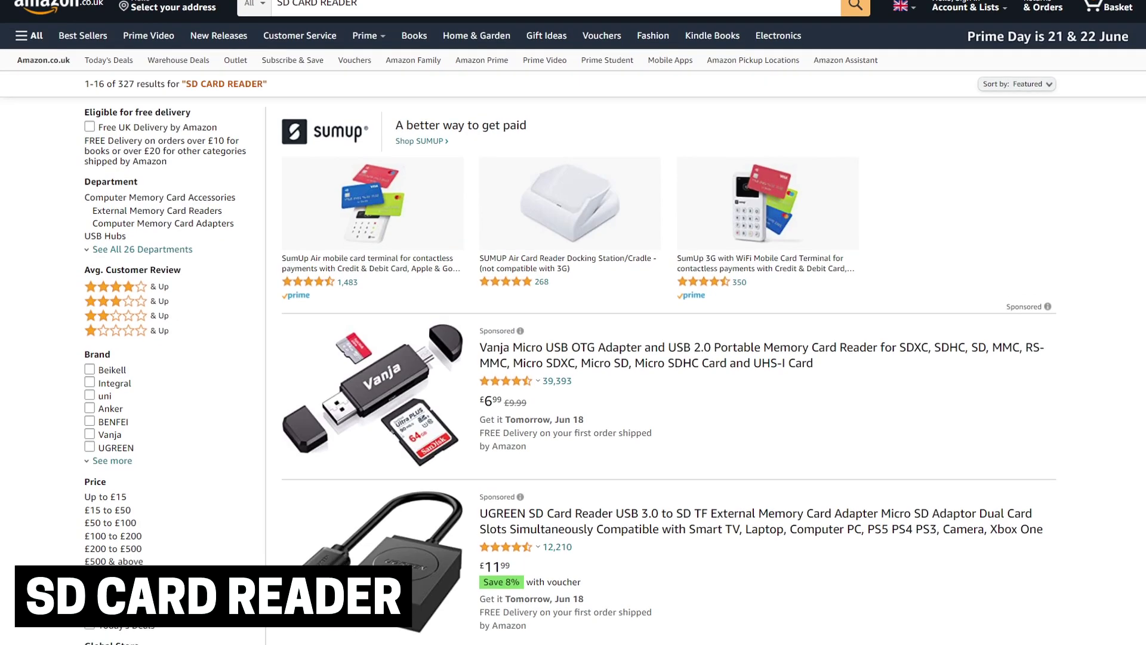
pyautogui.scroll(-6, 570, 323)
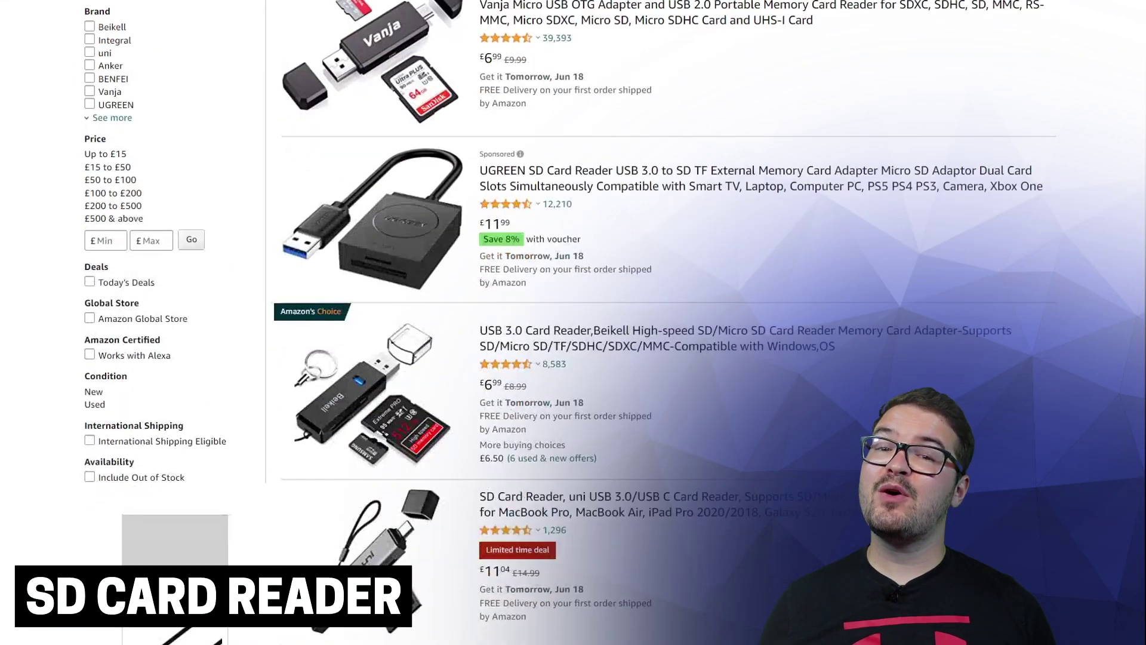
pyautogui.scroll(-2, 570, 323)
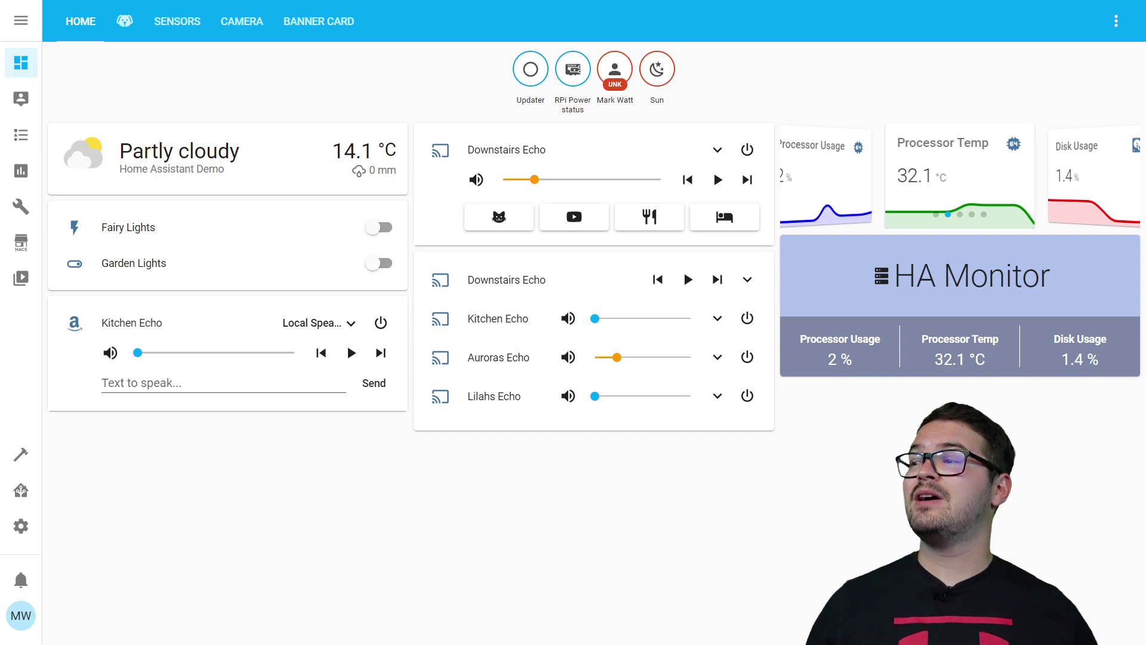
# Create a full Home Assistant snapshot named MWT-Demo without password protection
pyautogui.click(24, 494)
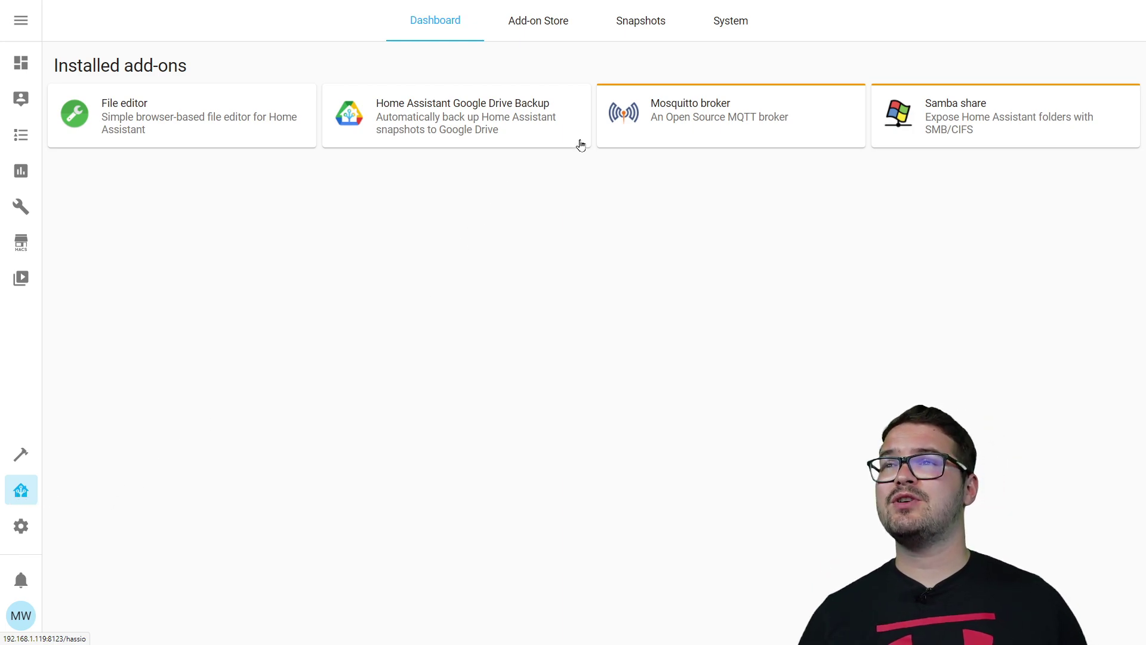
pyautogui.click(634, 23)
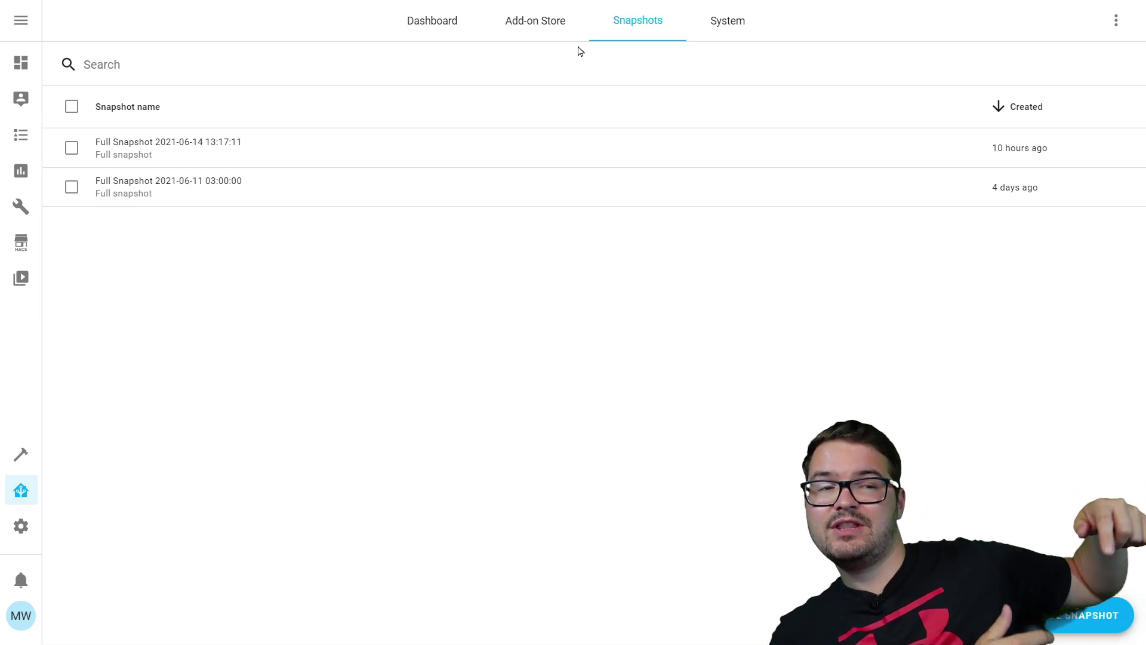
pyautogui.click(1066, 615)
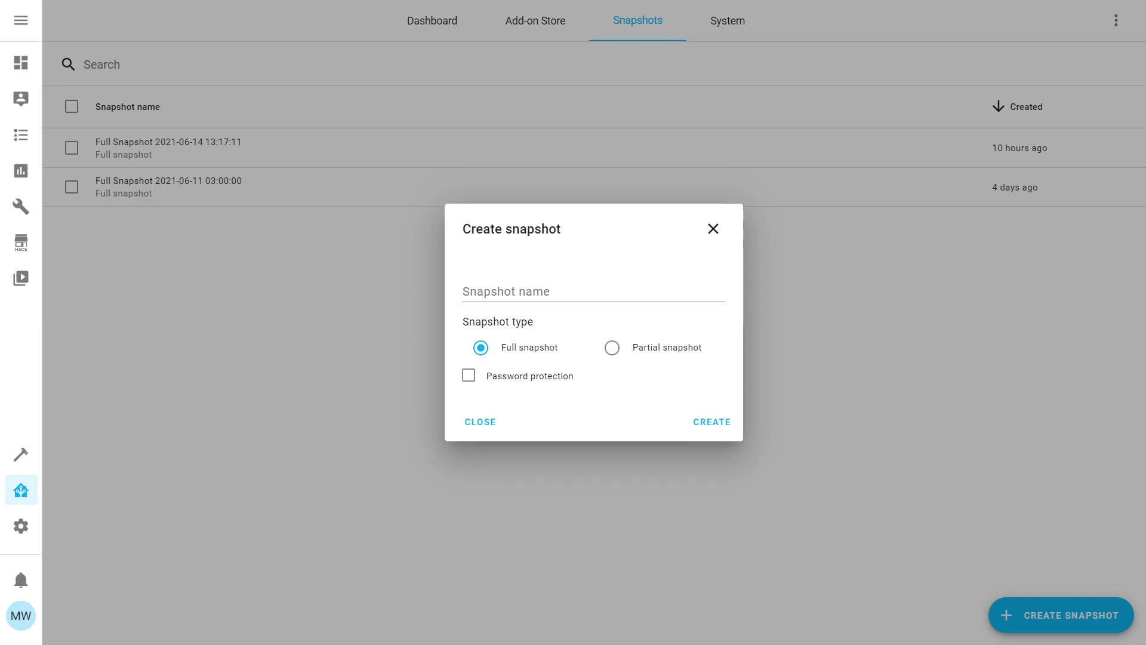
pyautogui.click(506, 291)
pyautogui.write('MWT-Demo')
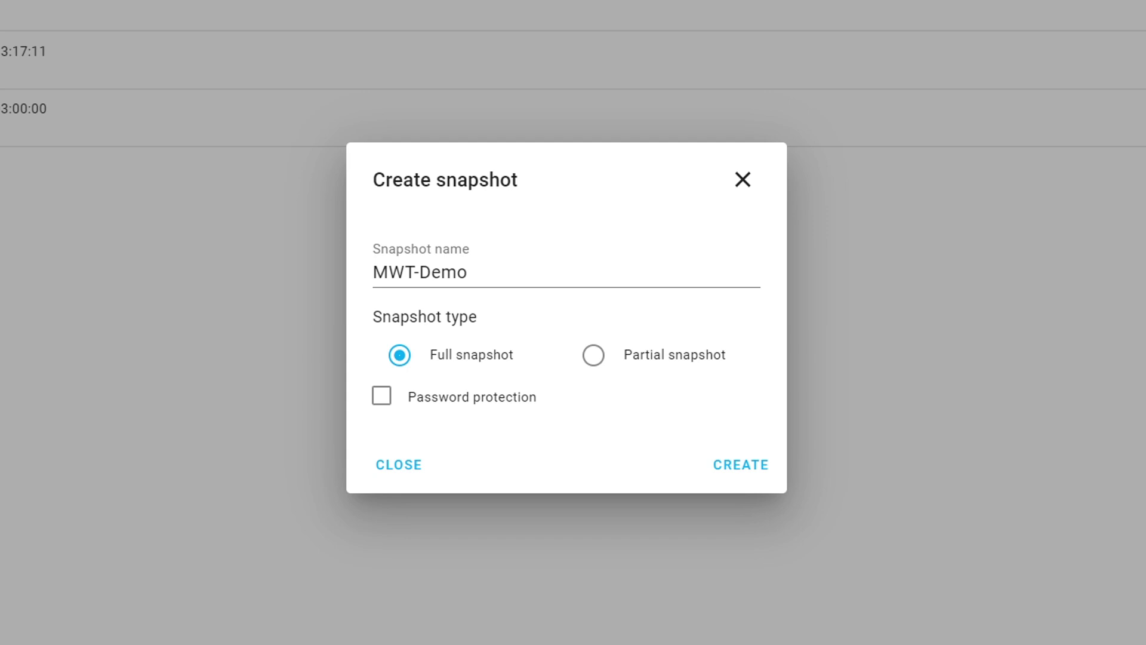
pyautogui.click(595, 357)
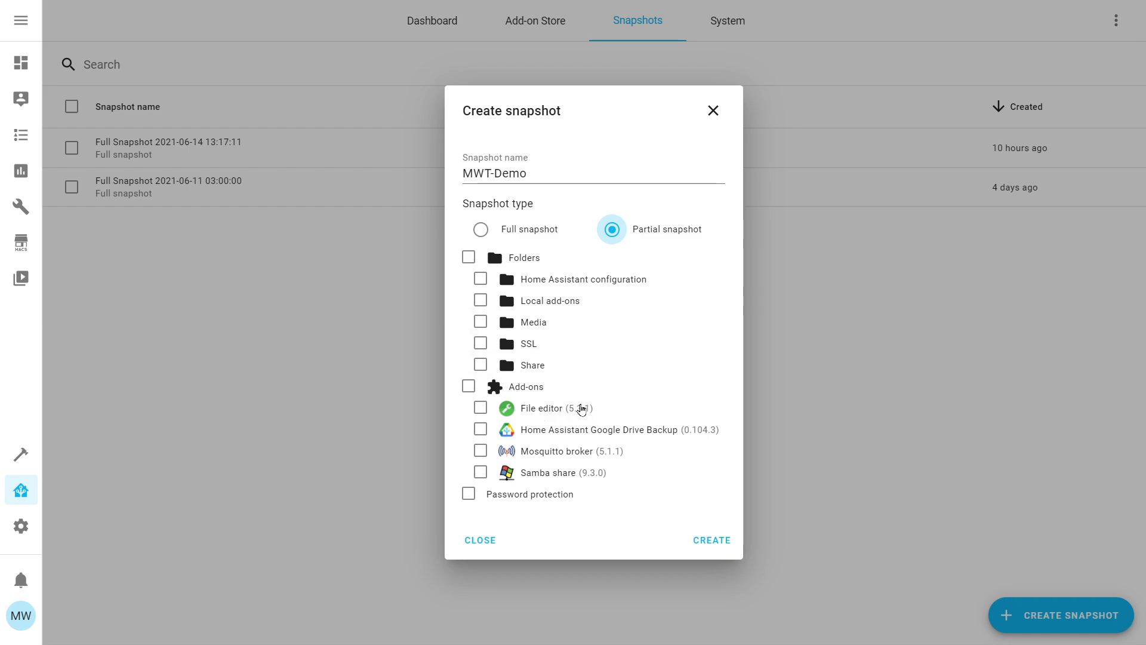
pyautogui.click(483, 231)
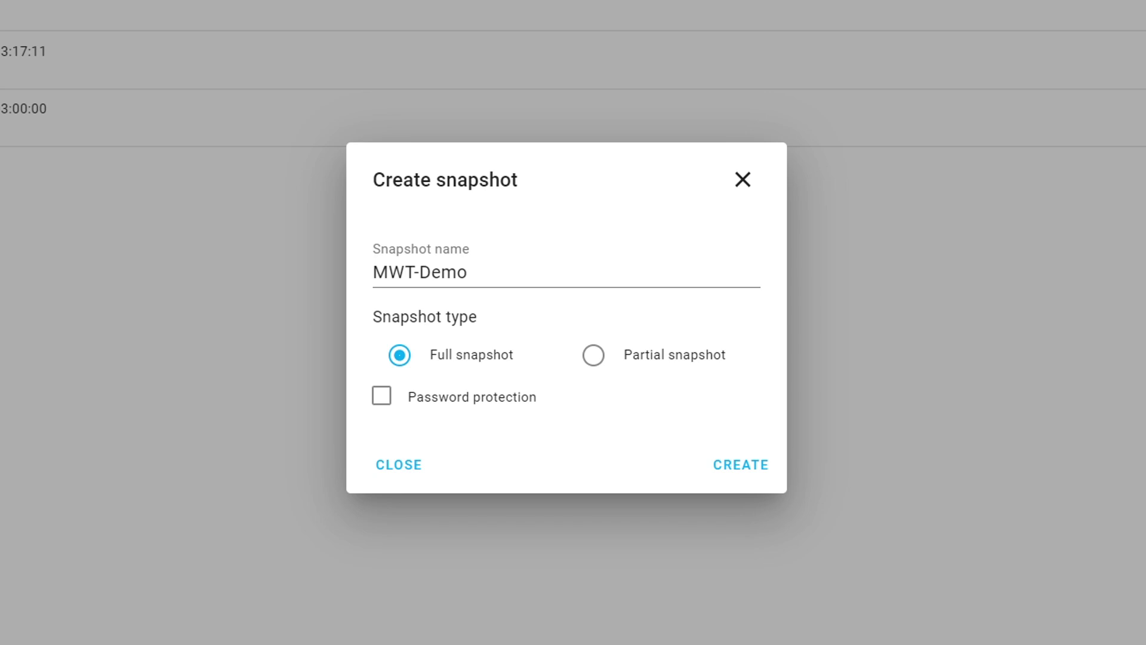
pyautogui.click(748, 466)
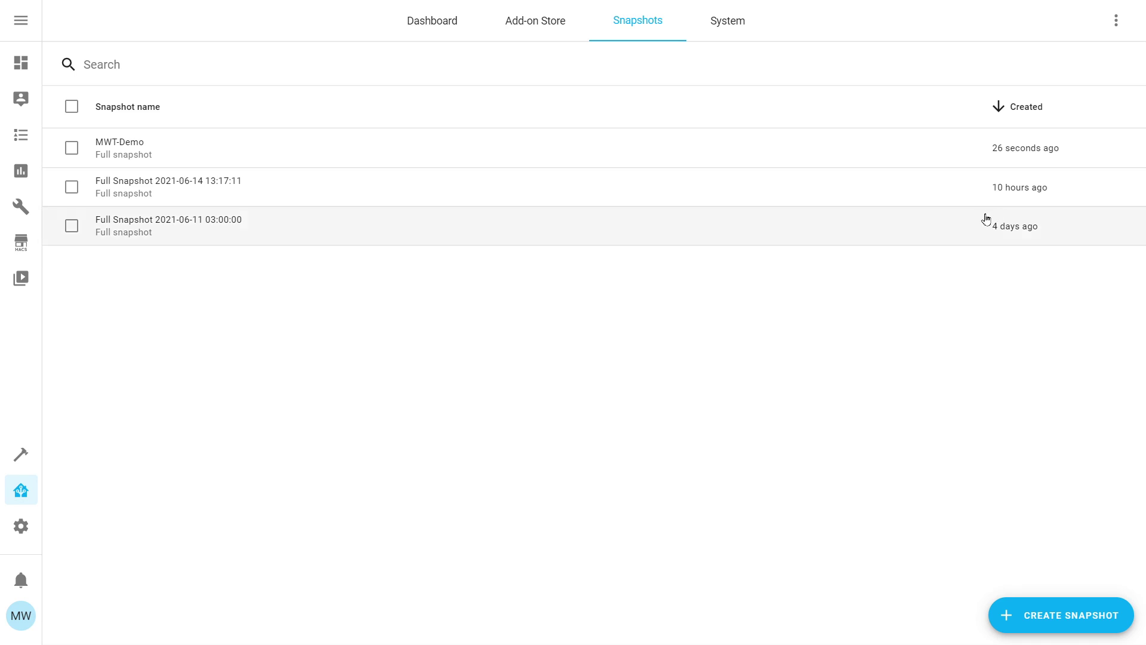
# Download the MWT-Demo snapshot to the Desktop as MWT_Demo.tar and close its details
pyautogui.click(615, 159)
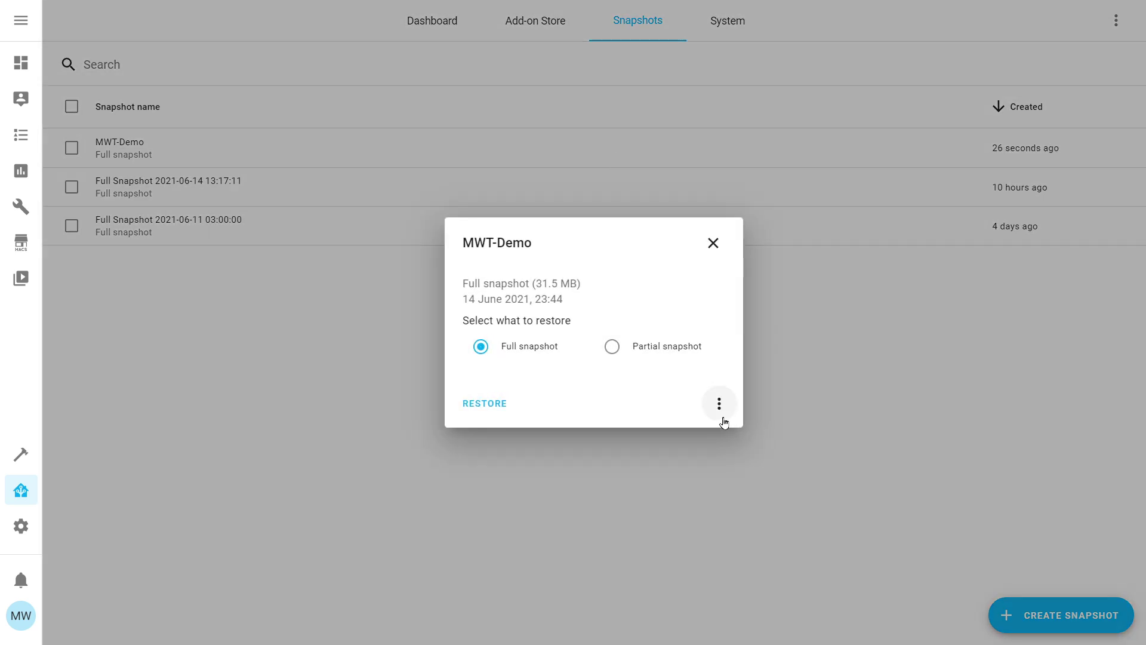
pyautogui.click(720, 409)
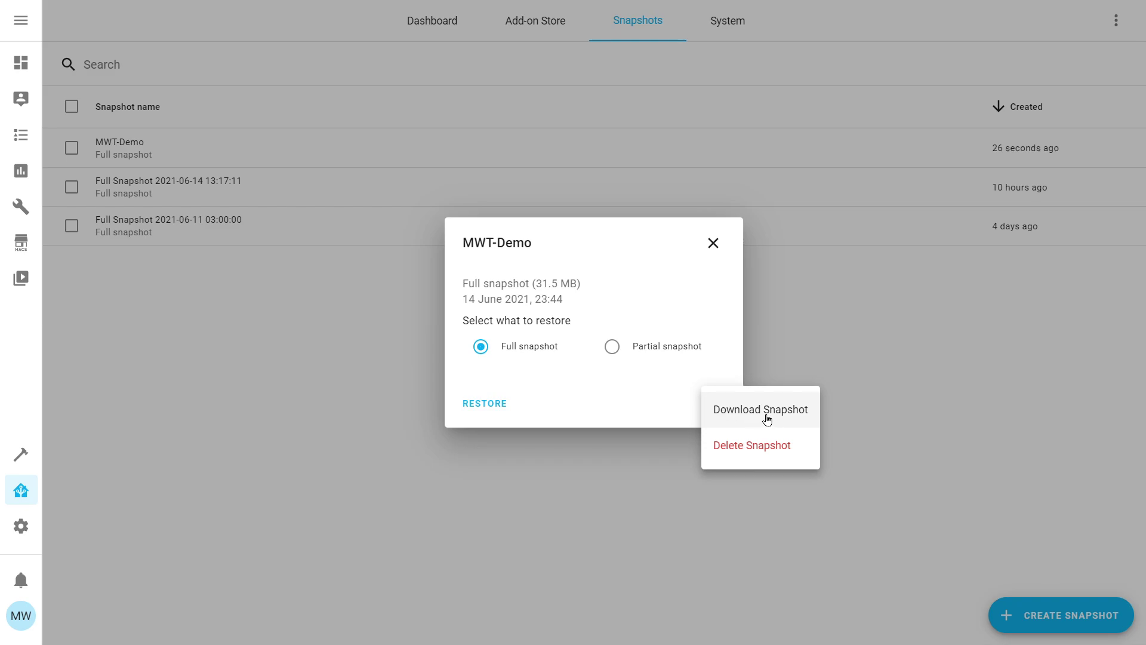
pyautogui.click(767, 411)
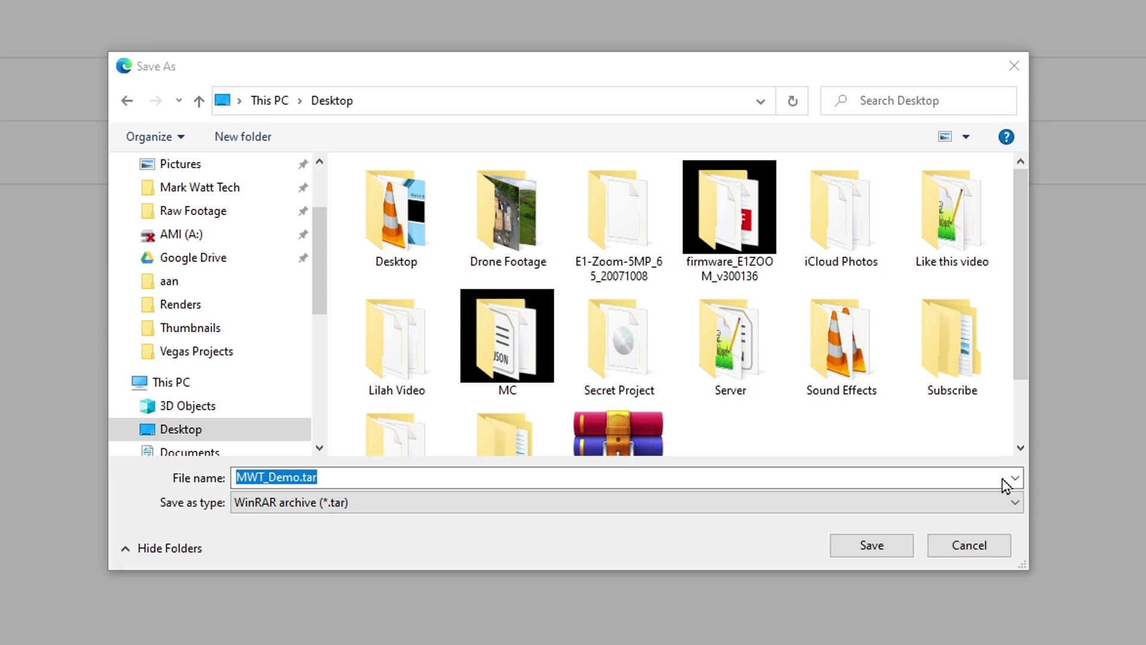
pyautogui.click(872, 546)
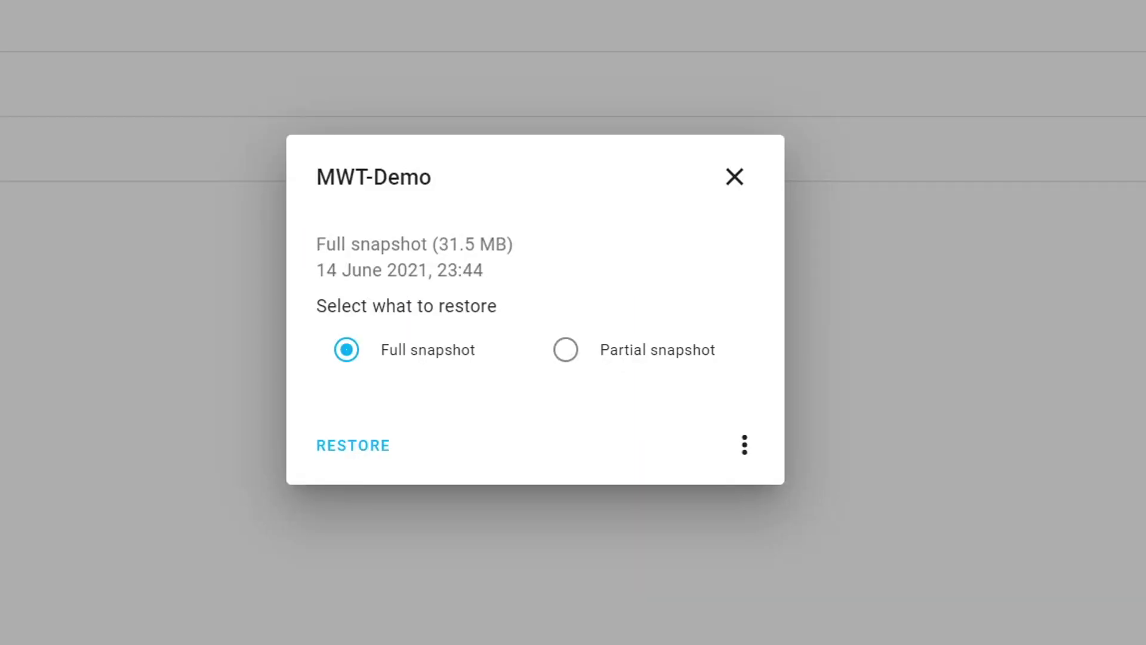
pyautogui.click(731, 181)
# Shut down the Home Assistant host from the supervisor's system controls and confirm
pyautogui.click(726, 23)
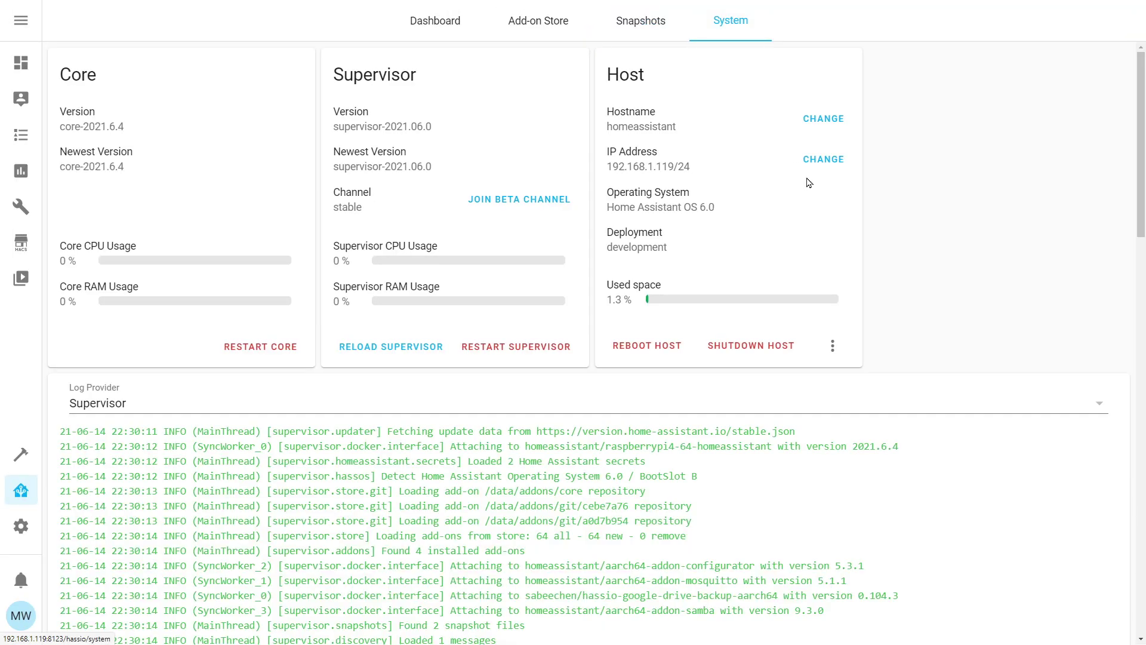
pyautogui.click(751, 348)
pyautogui.click(683, 388)
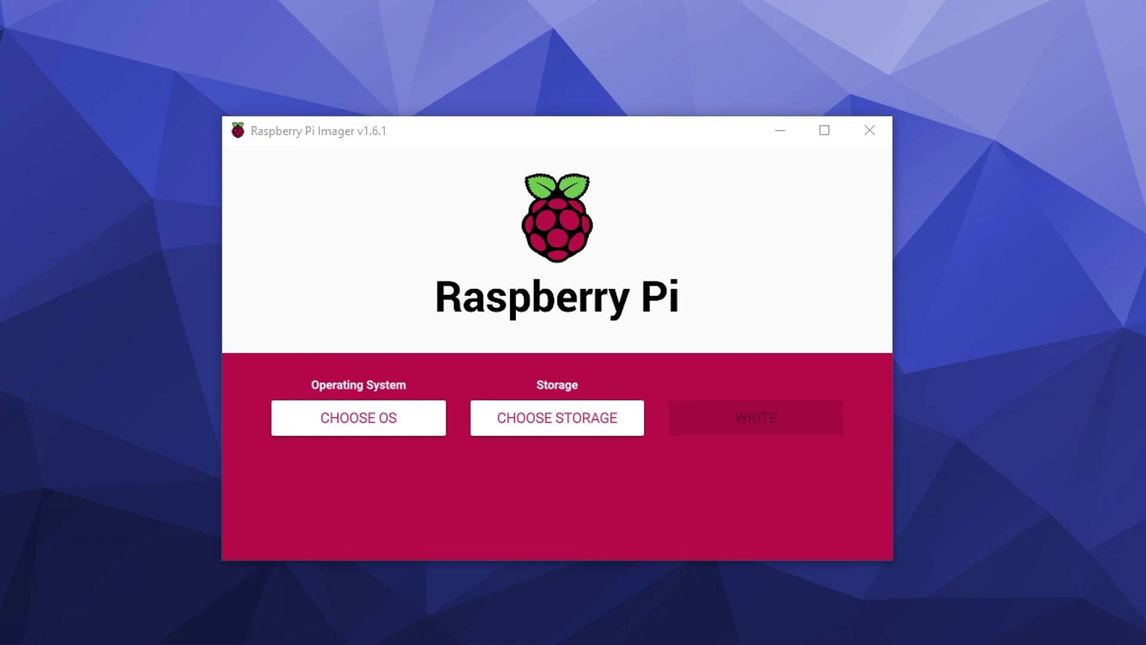
# In Raspberry Pi Imager, choose Home Assistant OS 5.13 (RPi 4/400) as the operating system
pyautogui.click(317, 424)
pyautogui.scroll(-5, 431, 343)
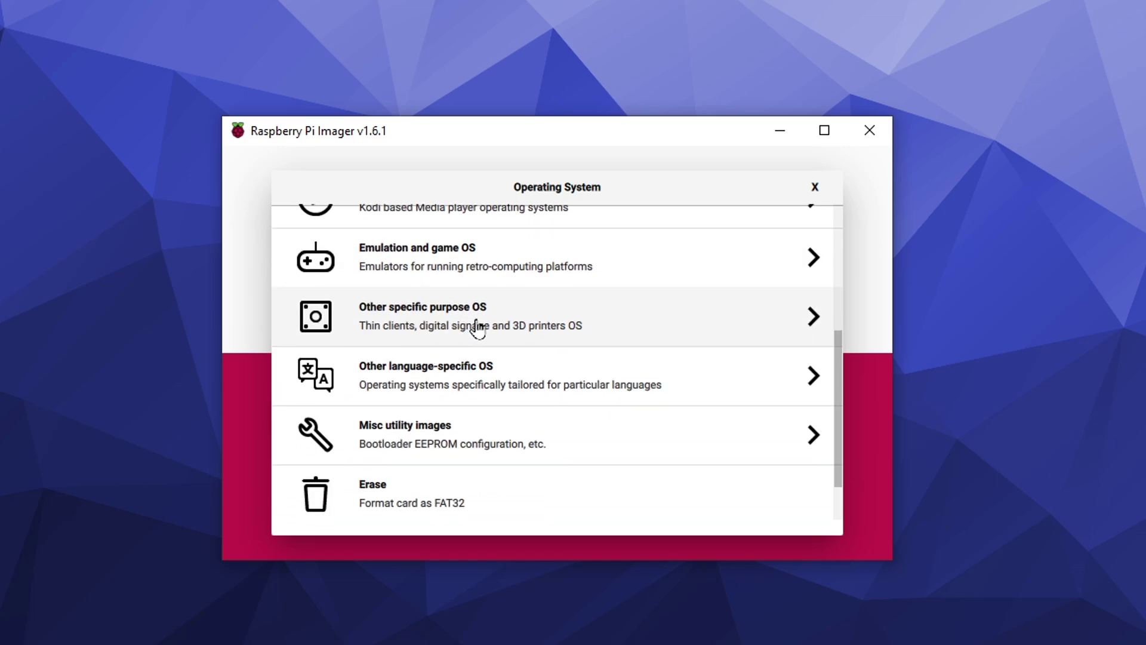
pyautogui.click(535, 320)
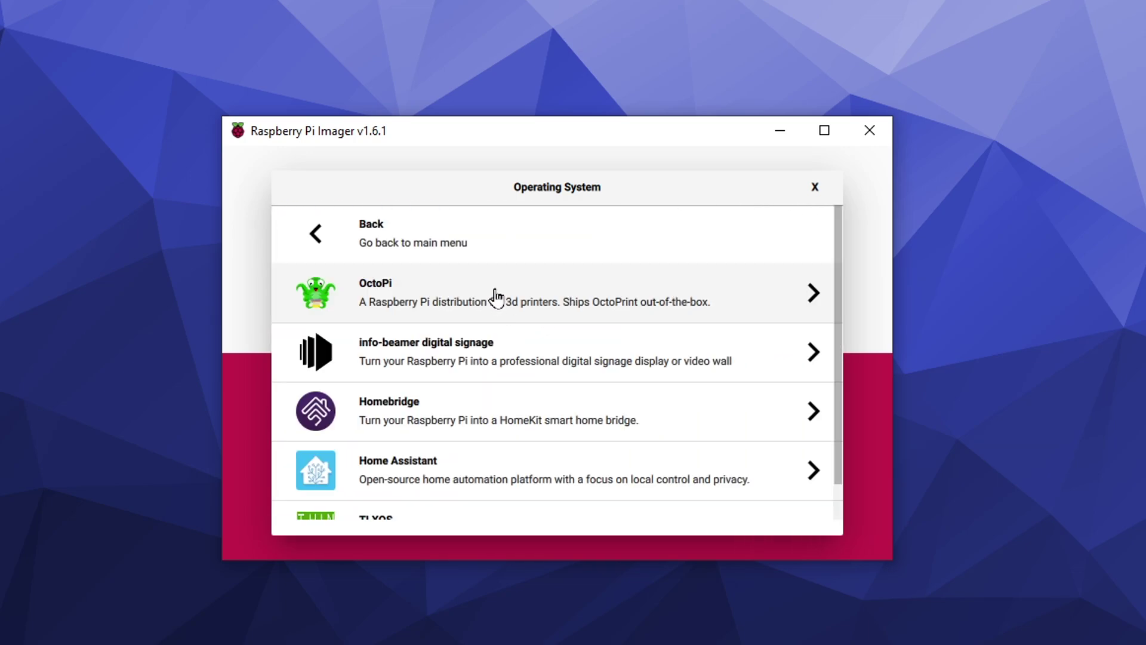
pyautogui.scroll(-1, 531, 296)
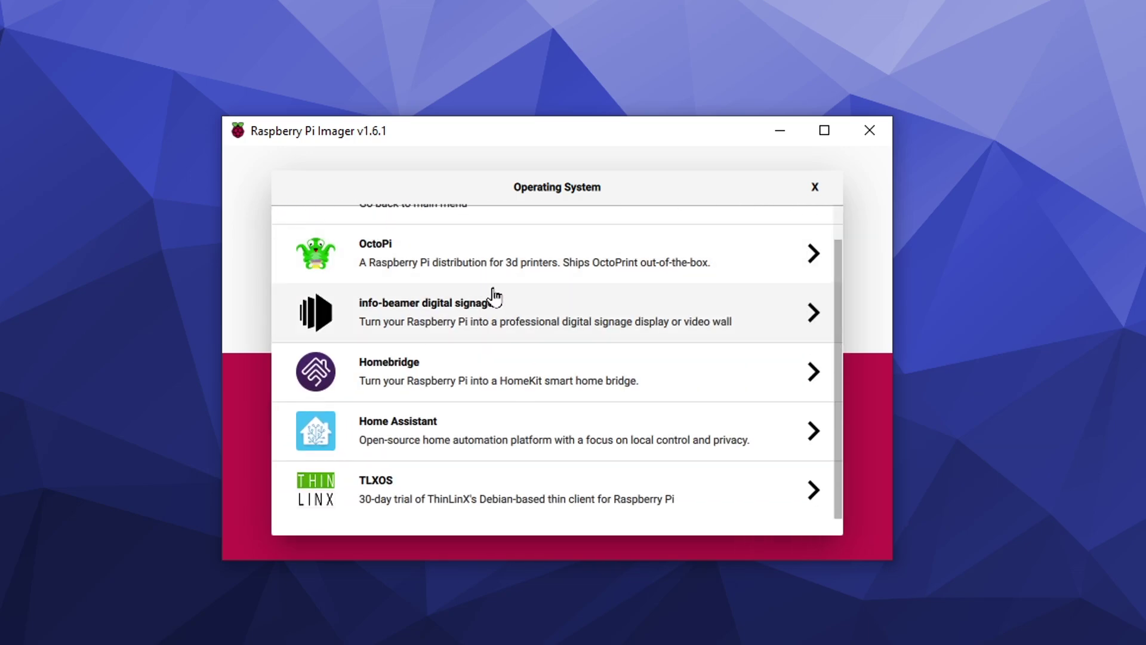
pyautogui.click(554, 439)
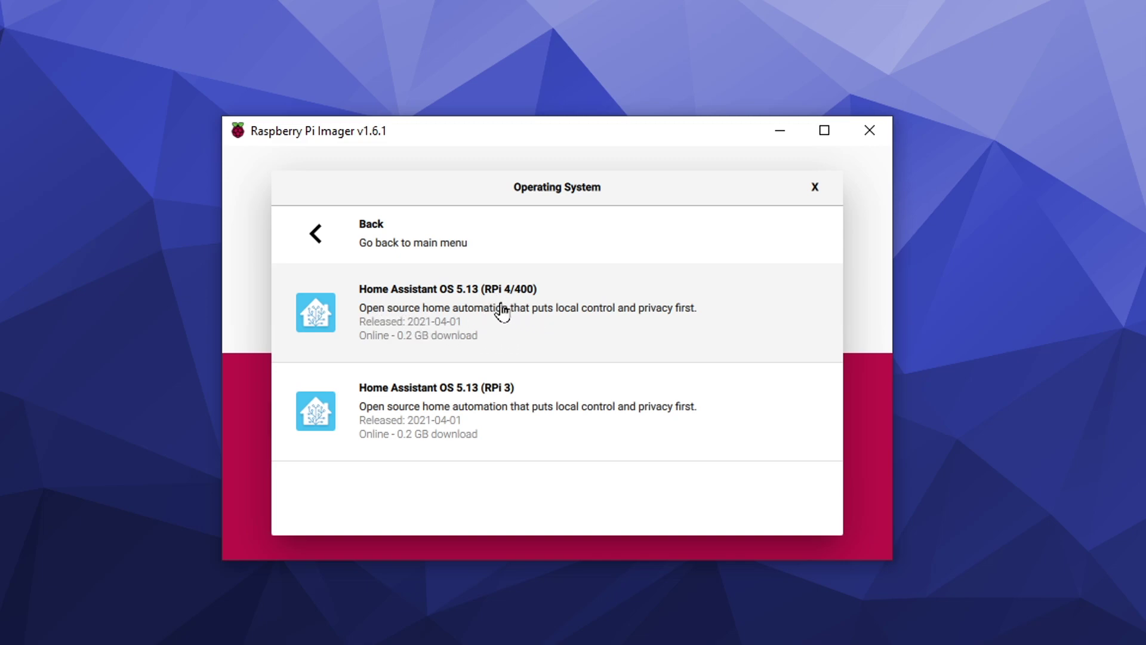
pyautogui.click(545, 326)
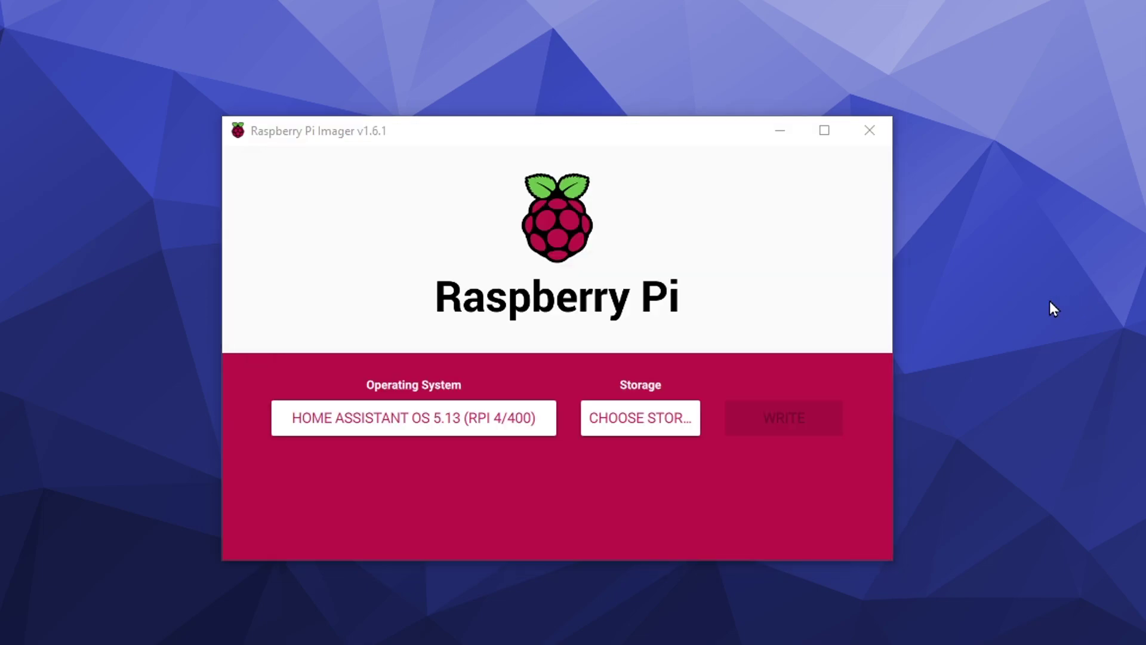
# Write the chosen image to the 128.0 GB ASMT 2105 SCSI Disk Device, agreeing to erase its existing data
pyautogui.click(660, 414)
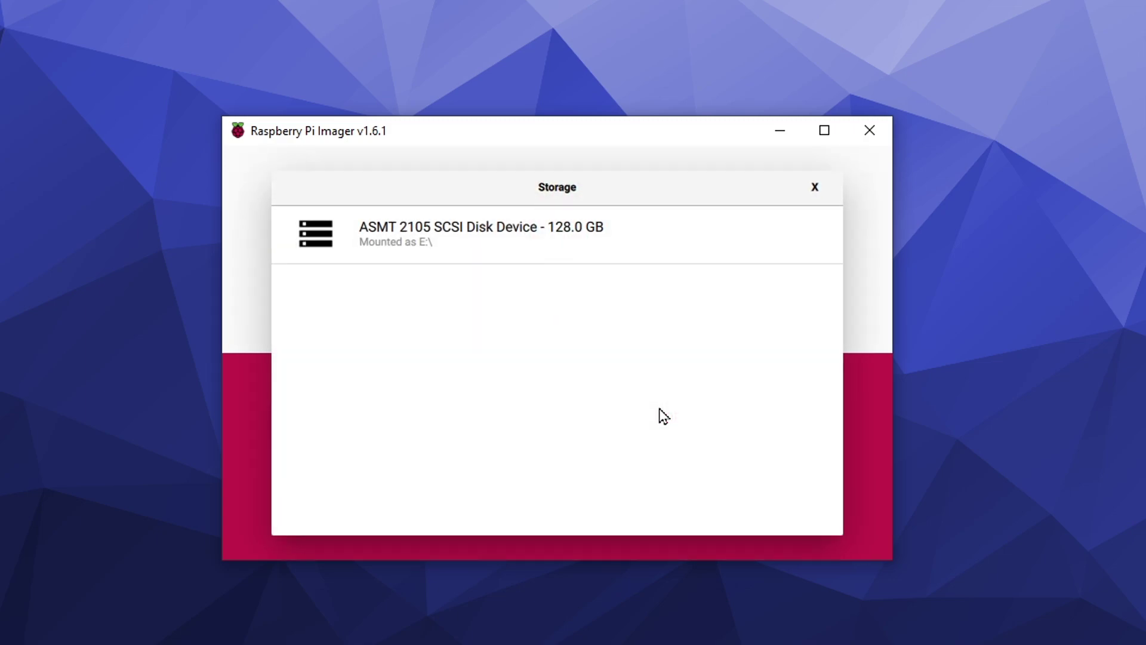
pyautogui.click(498, 251)
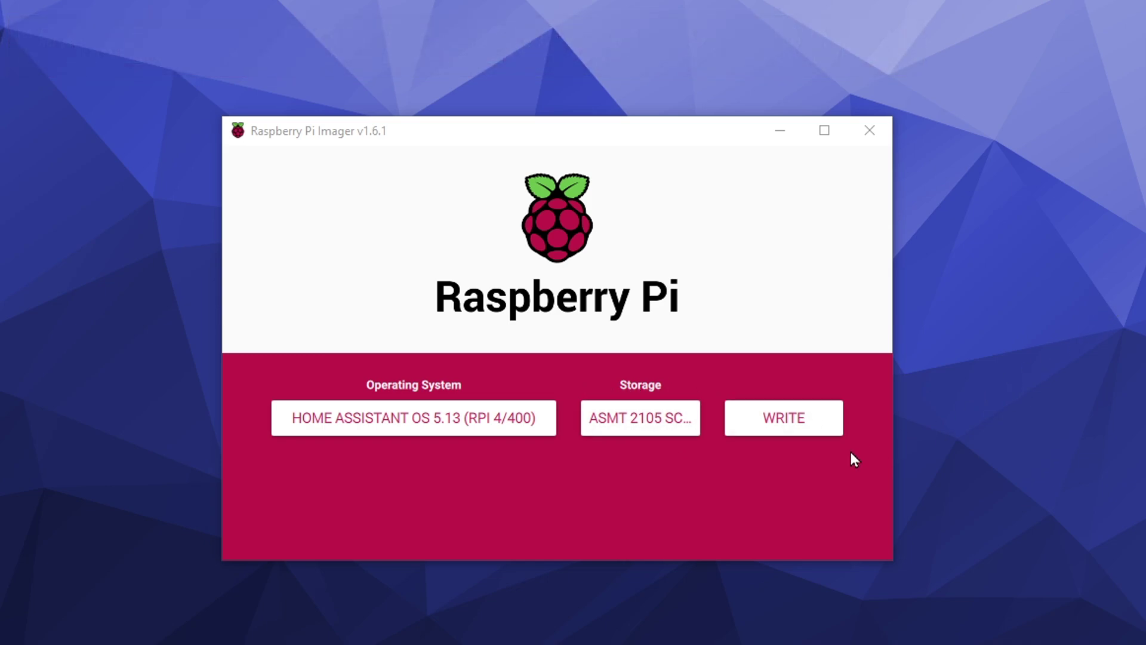
pyautogui.click(815, 425)
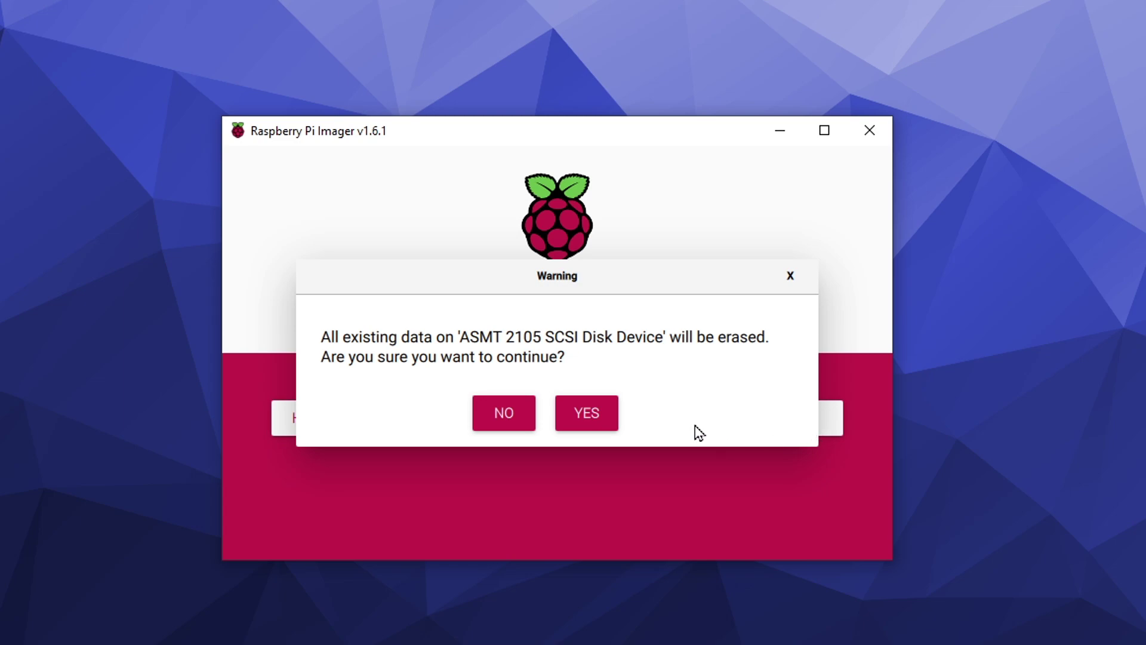
pyautogui.click(600, 416)
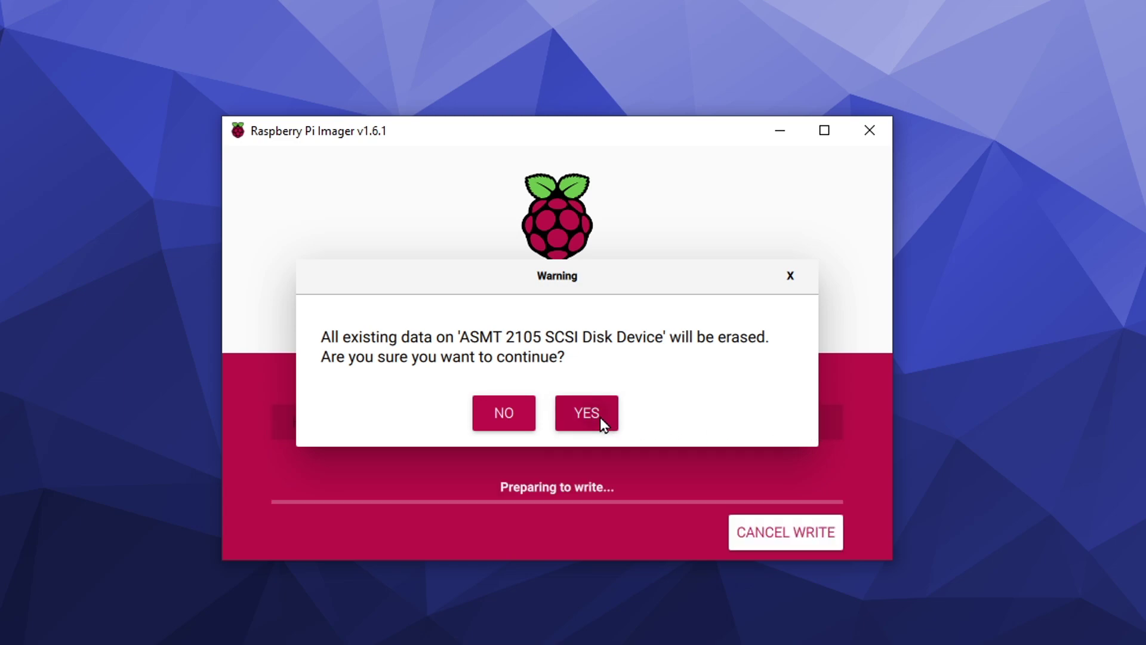
pyautogui.click(1107, 327)
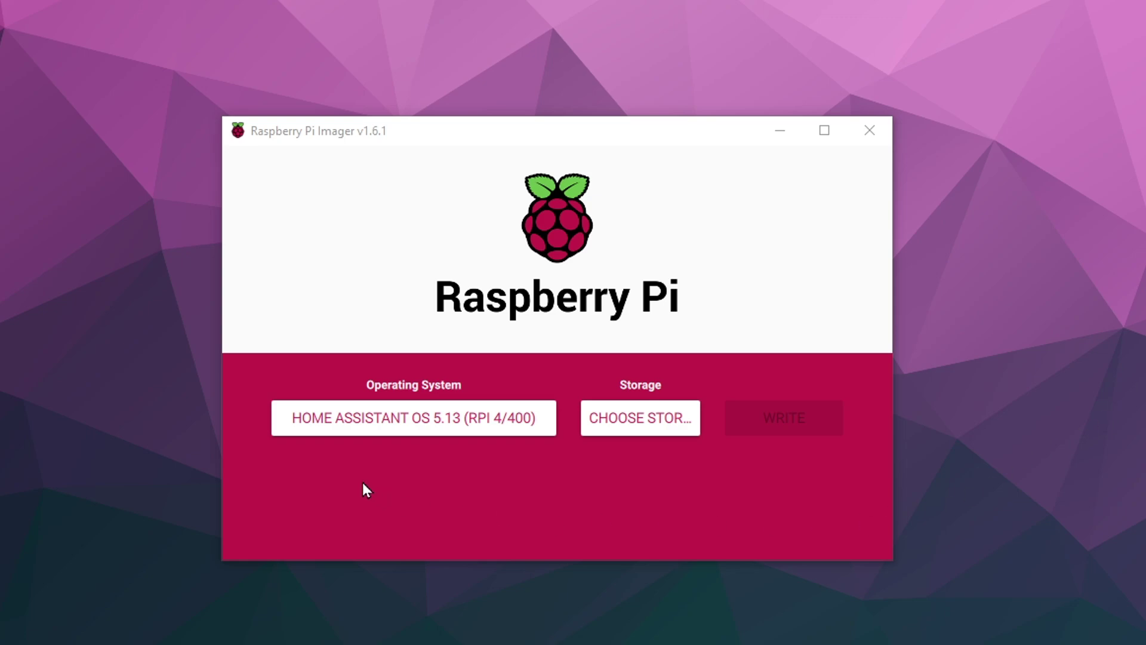
# Choose the USB Boot bootloader utility image as the operating system to write
pyautogui.click(350, 428)
pyautogui.scroll(-5, 462, 357)
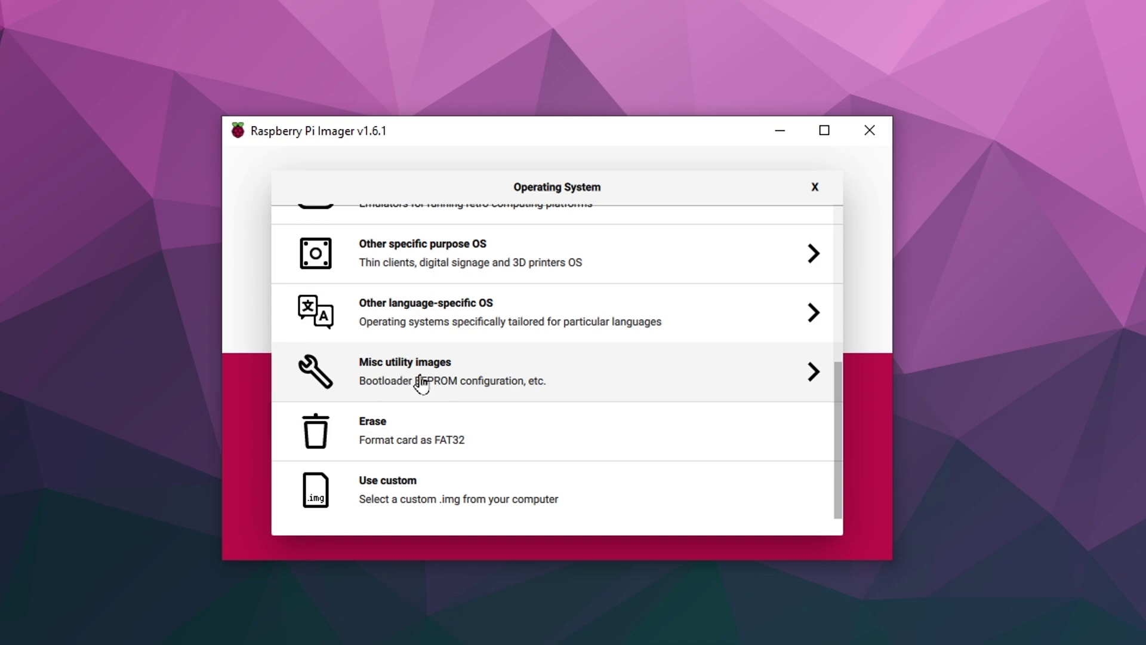
pyautogui.click(422, 385)
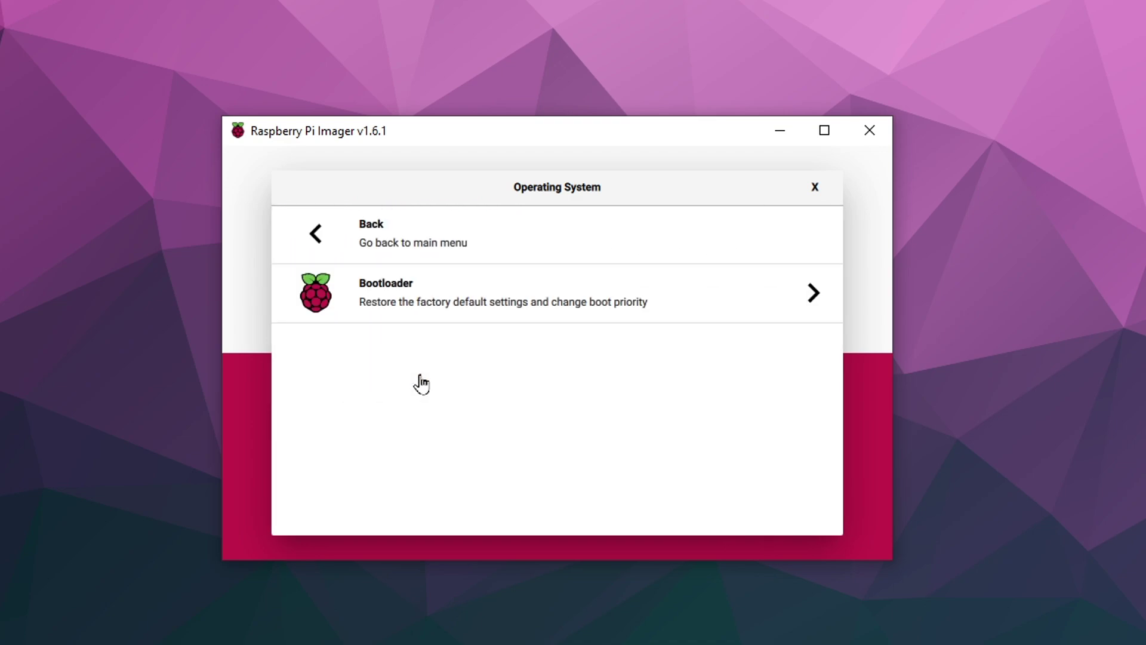
pyautogui.click(518, 309)
pyautogui.scroll(-1, 518, 308)
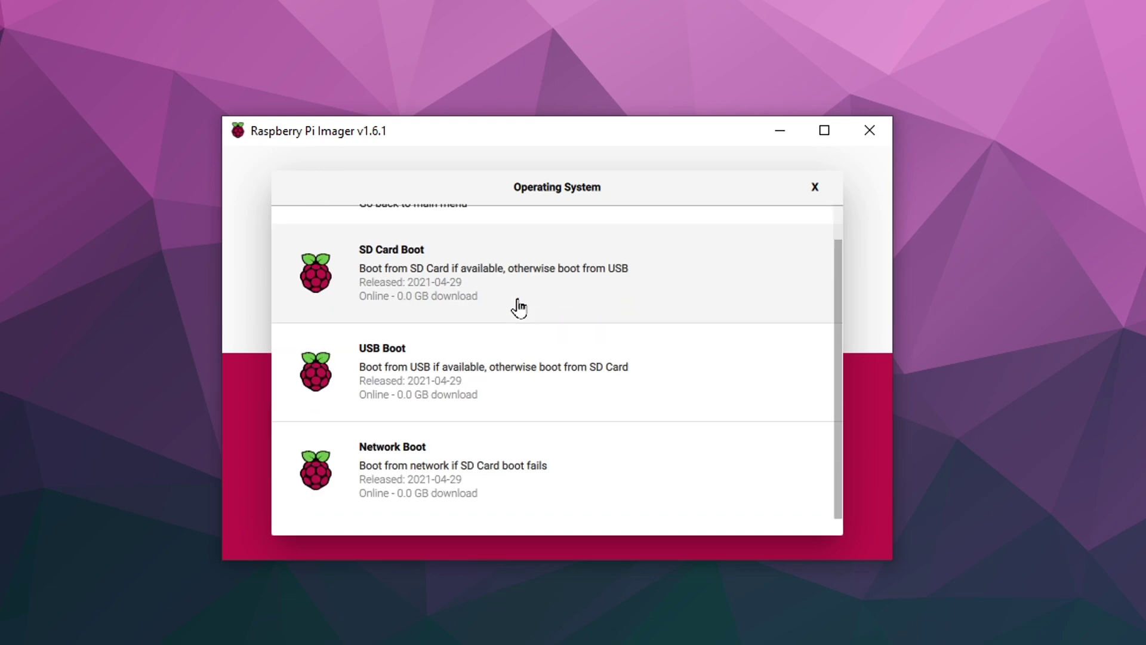
pyautogui.click(480, 385)
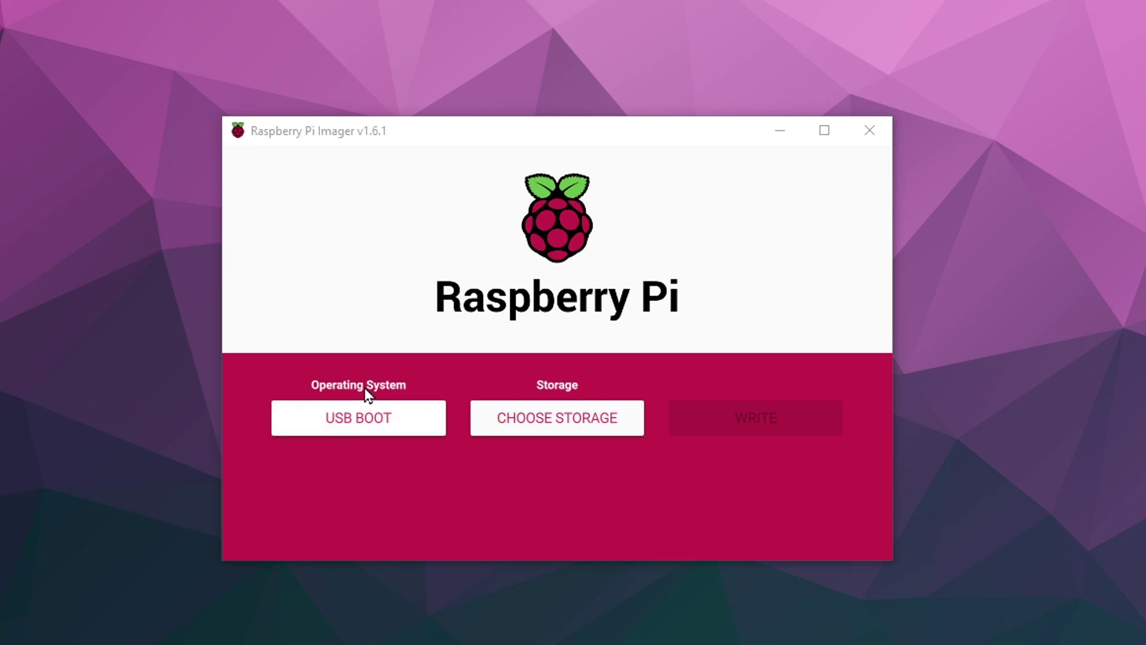
# Write the bootloader image to the 2.0 GB disk drive, agreeing to erase its existing data
pyautogui.click(522, 421)
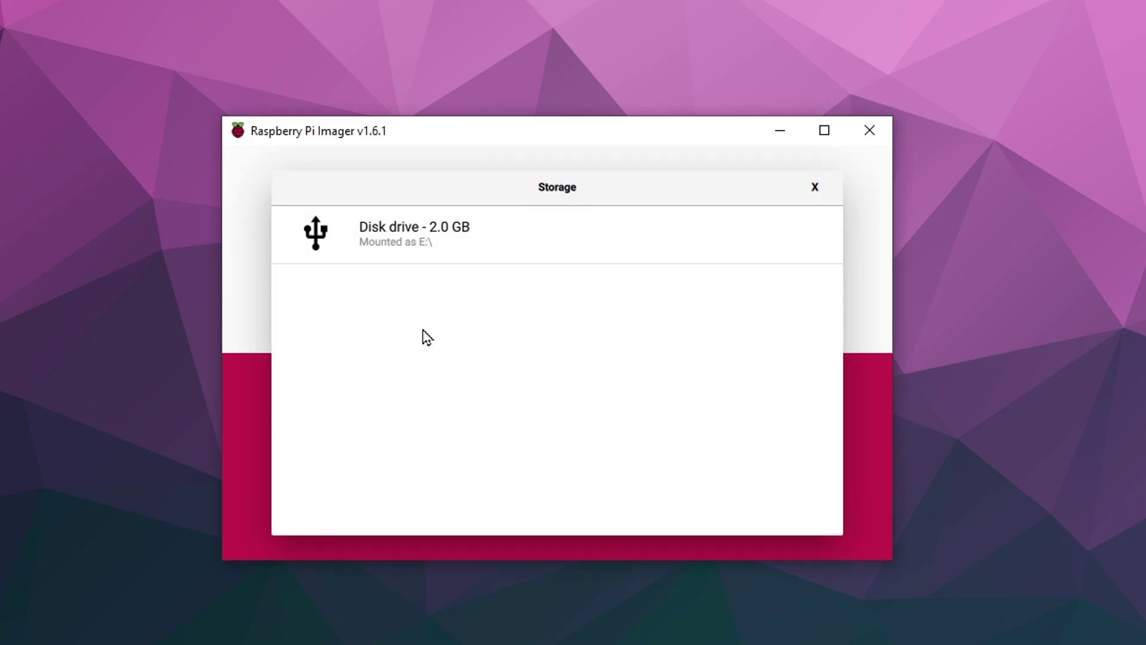
pyautogui.click(615, 250)
pyautogui.click(734, 418)
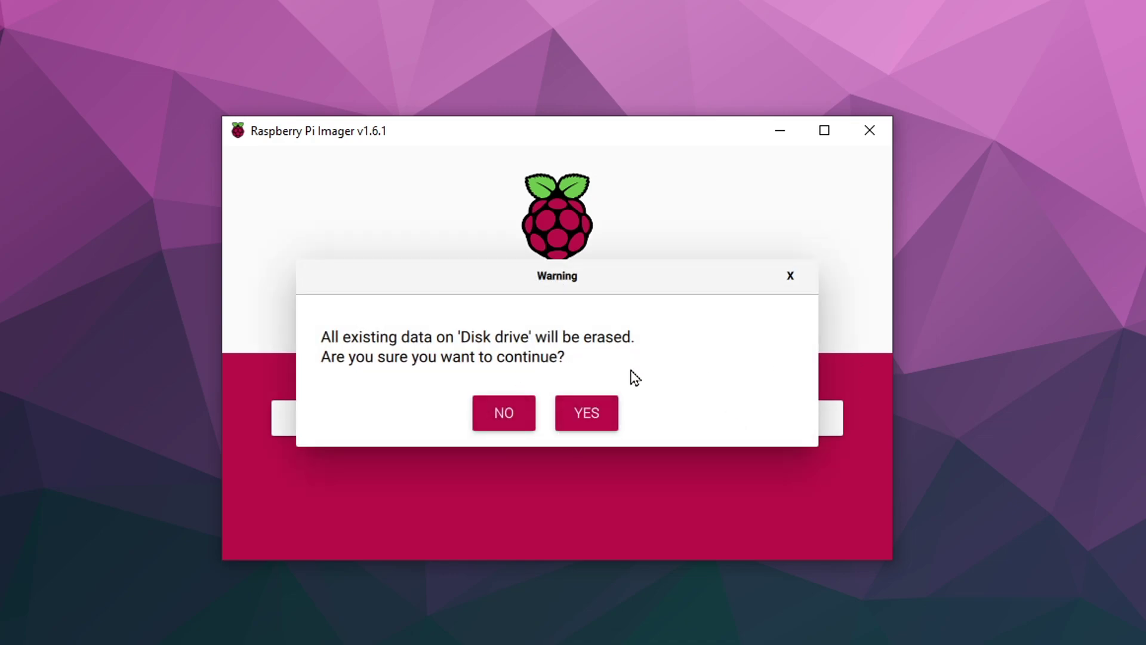
pyautogui.click(580, 419)
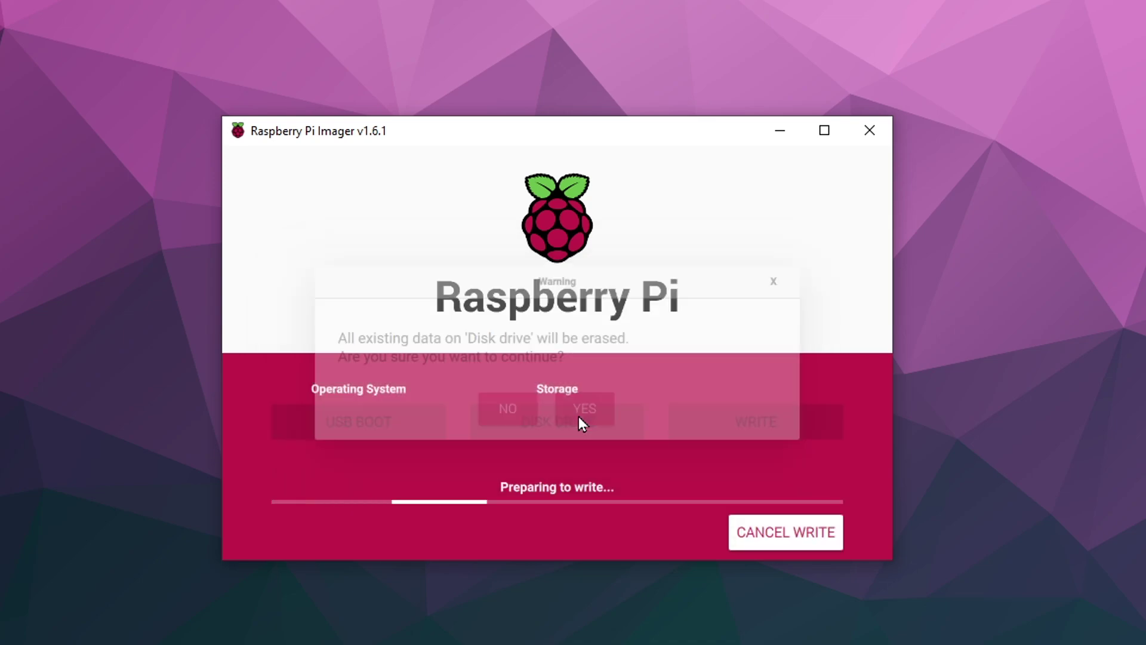